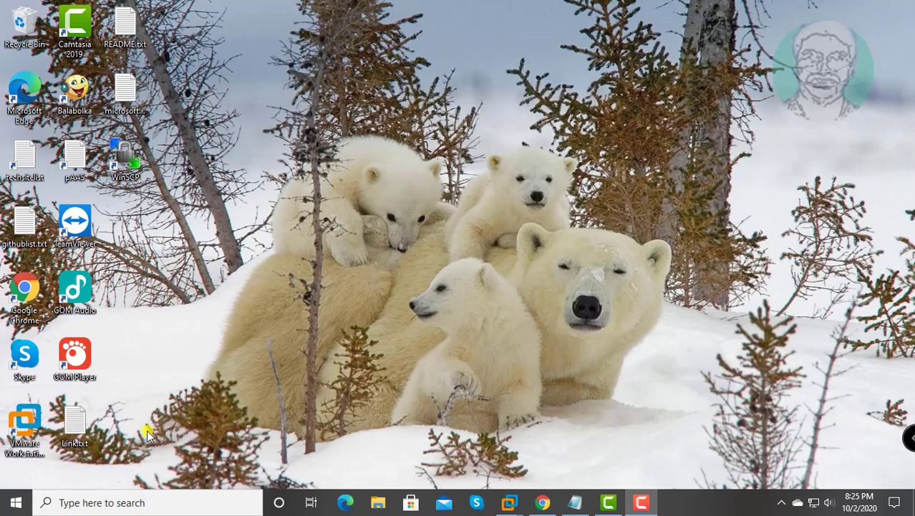
Search Windows for 'regedit' and launch Registry Editor from the results.
left_click(94, 503)
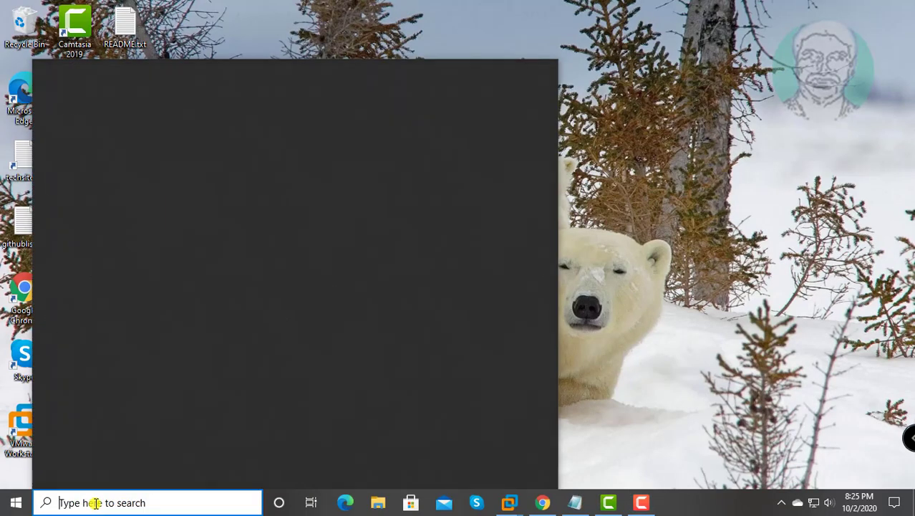
type("regedit")
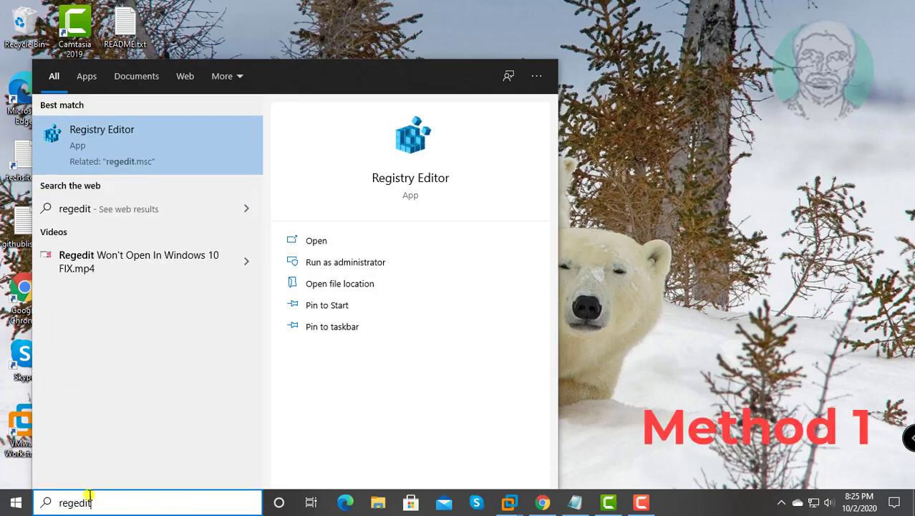
right_click(110, 138)
left_click(164, 152)
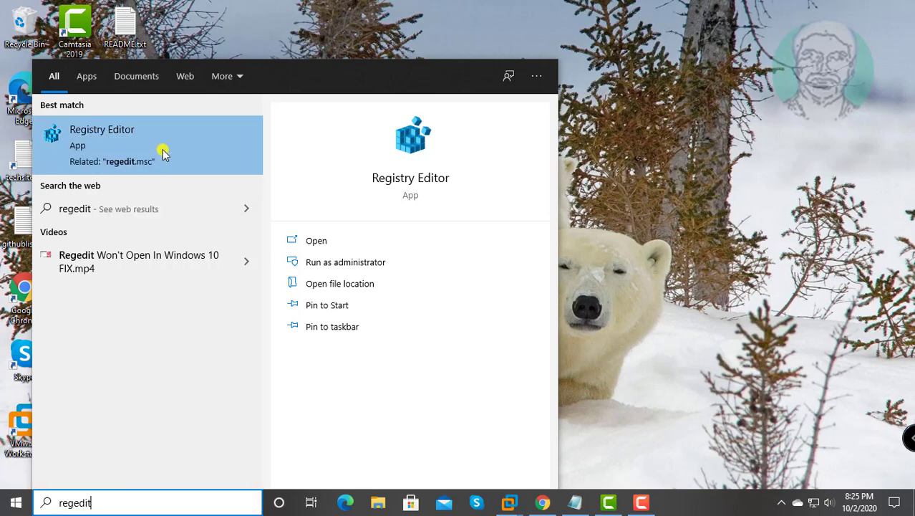
left_click(163, 152)
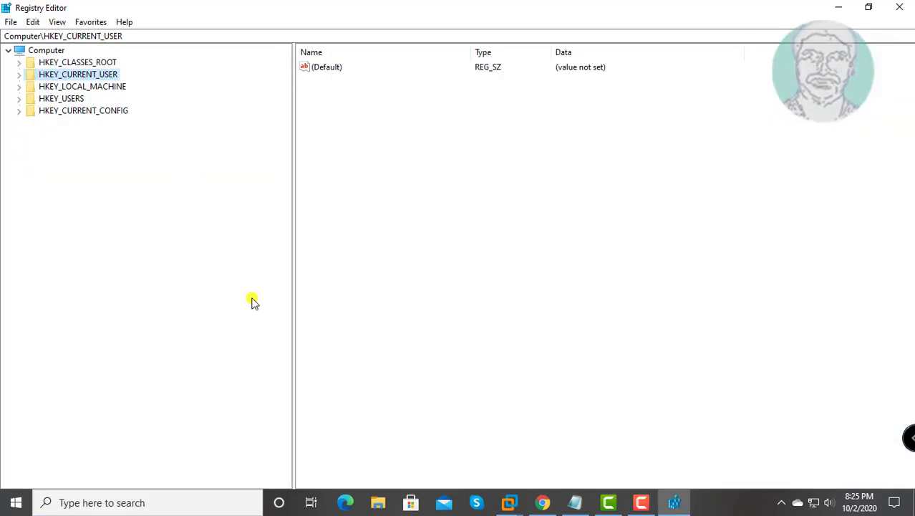
Expand HKEY_CURRENT_USER > SOFTWARE > Microsoft > Office to list subkeys like 16.0, Excel and Word.
left_click(20, 75)
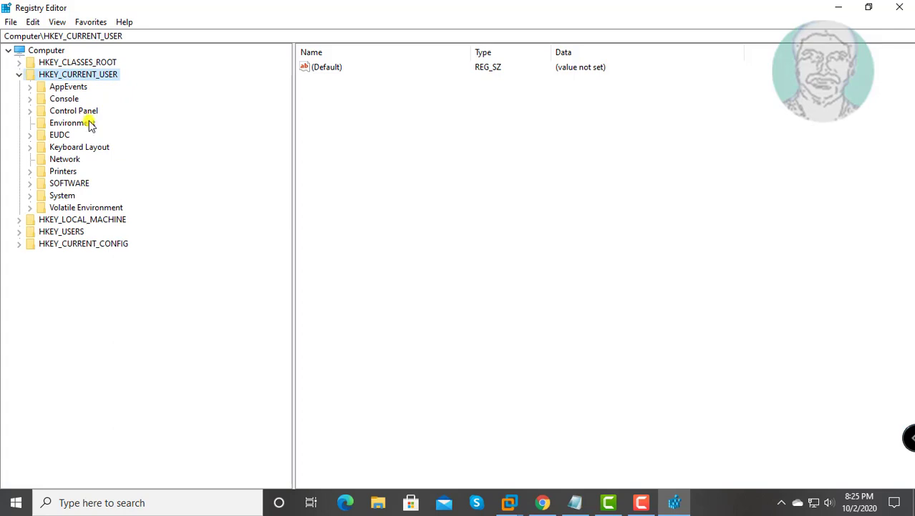
left_click(76, 183)
left_click(30, 185)
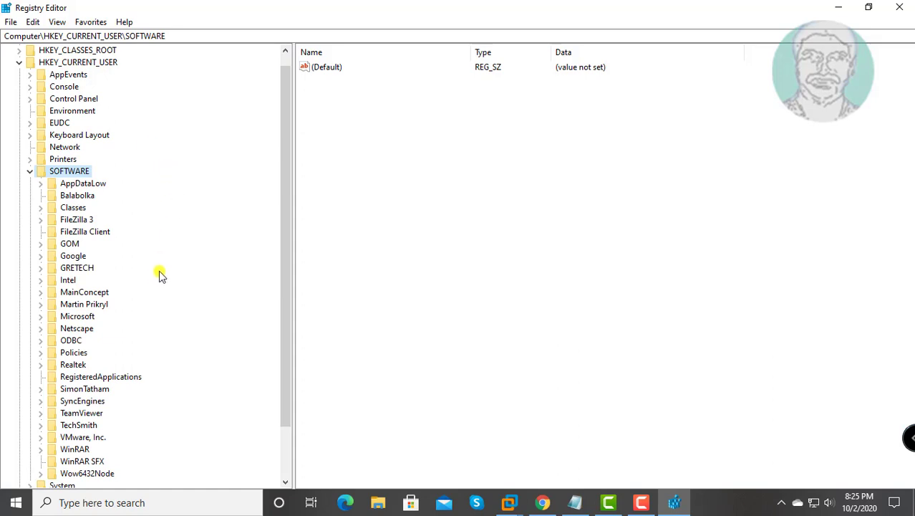
left_click(71, 317)
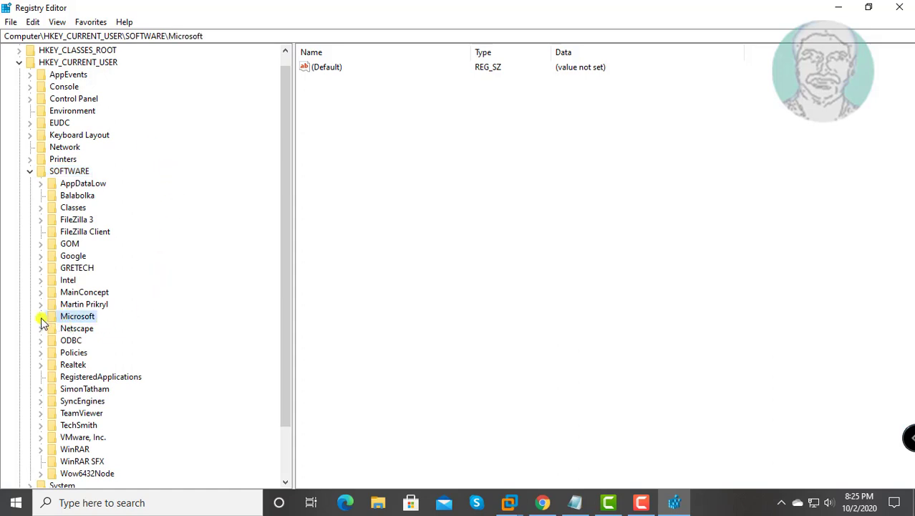
left_click(40, 317)
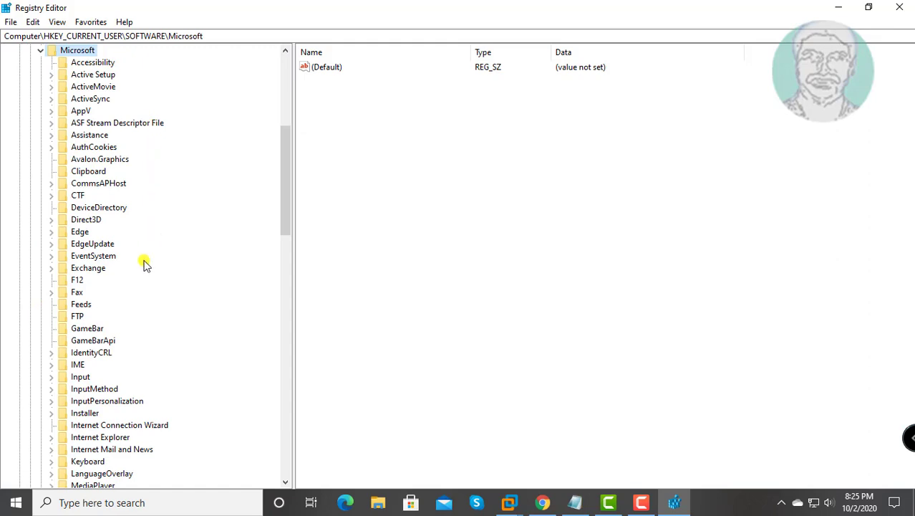
scroll(144, 265, "down", 9)
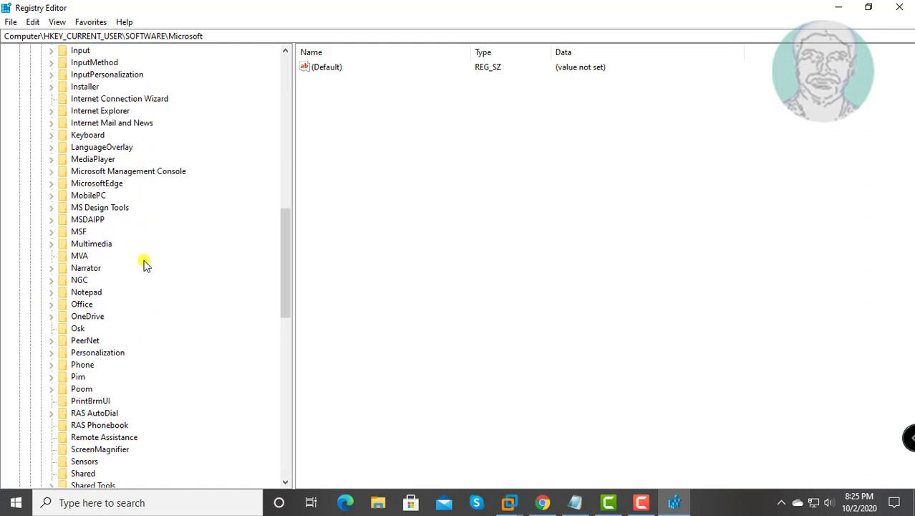
left_click(96, 305)
left_click(51, 304)
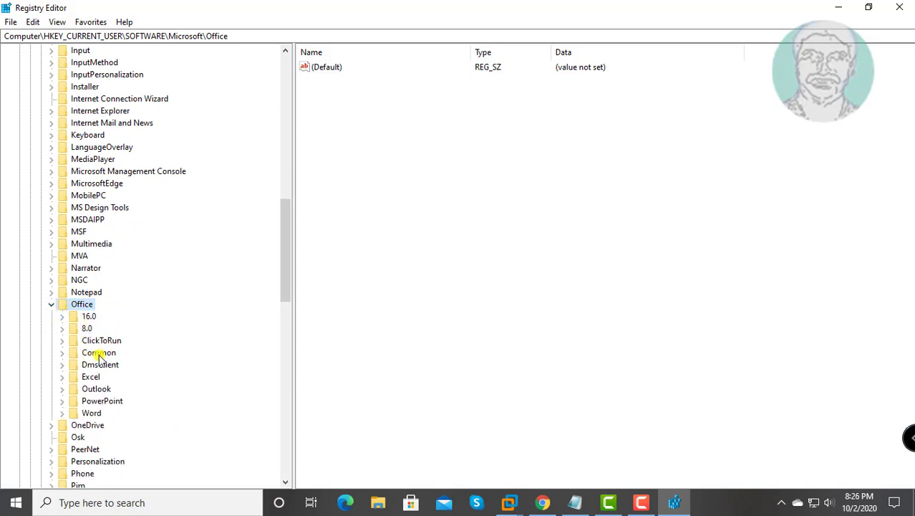
left_click(16, 502)
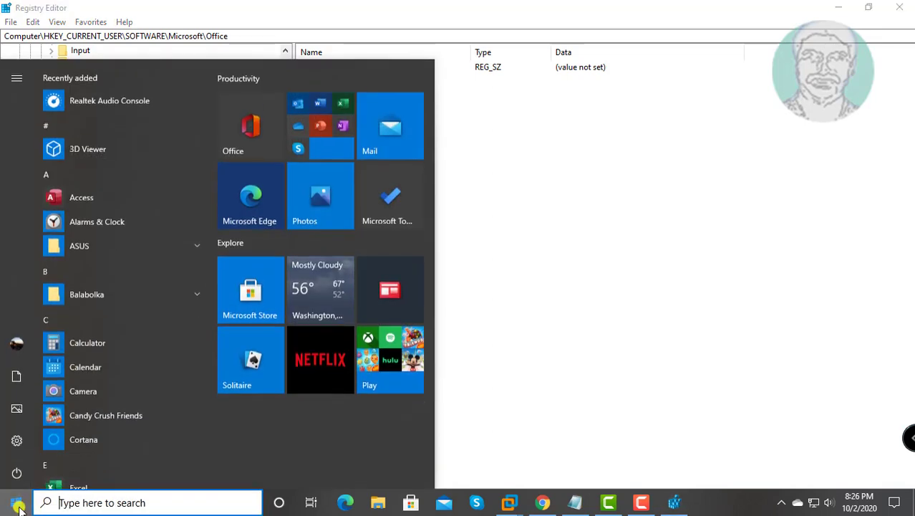
left_click(17, 441)
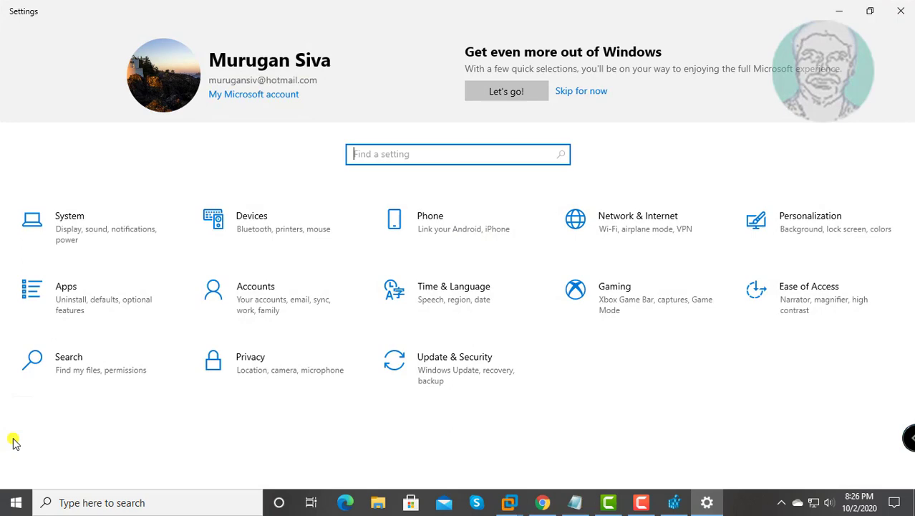
left_click(59, 310)
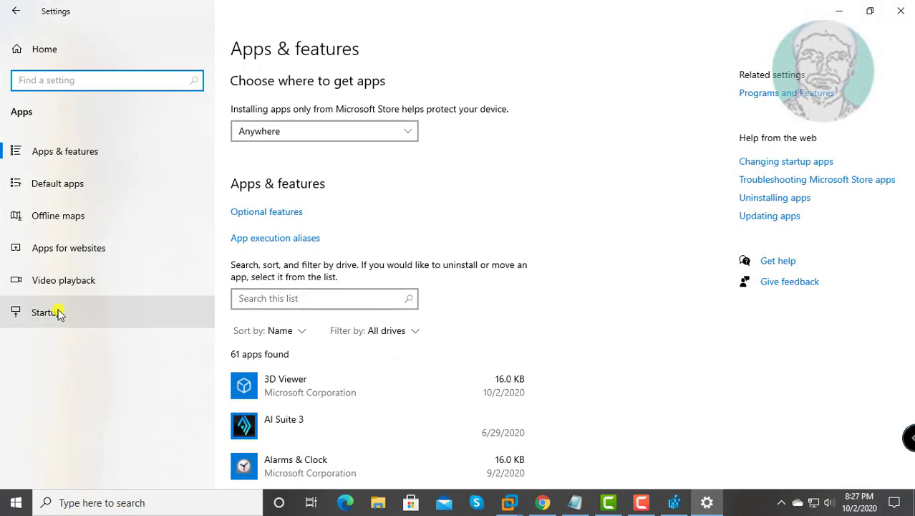
left_click(90, 159)
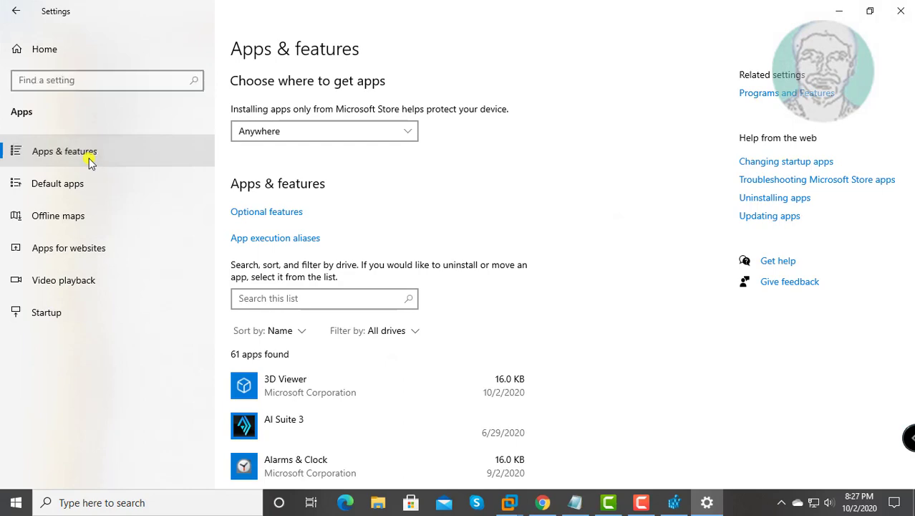
scroll(517, 343, "down", 5)
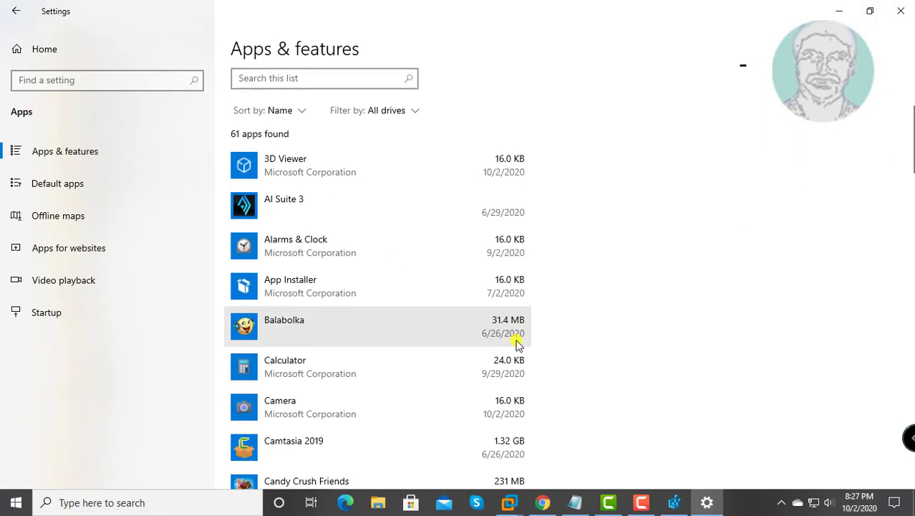
scroll(442, 372, "down", 3)
scroll(442, 372, "down", 9)
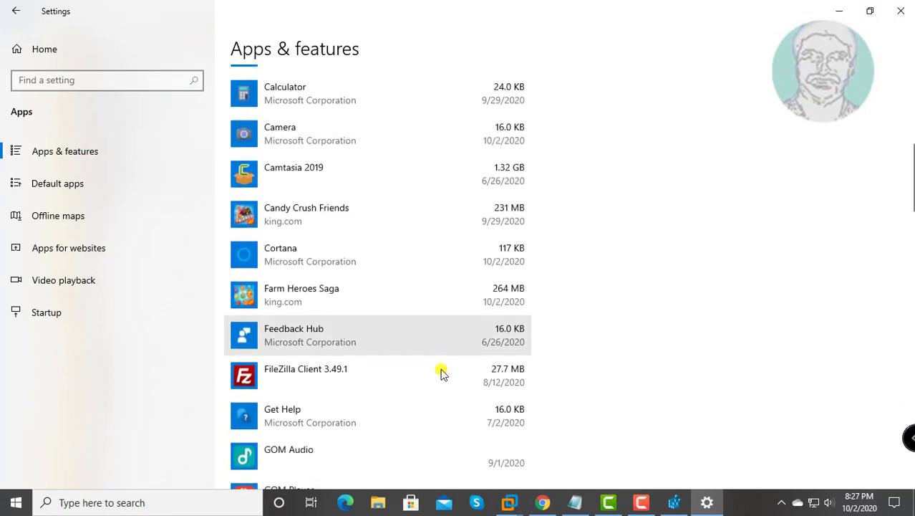
scroll(442, 372, "down", 1)
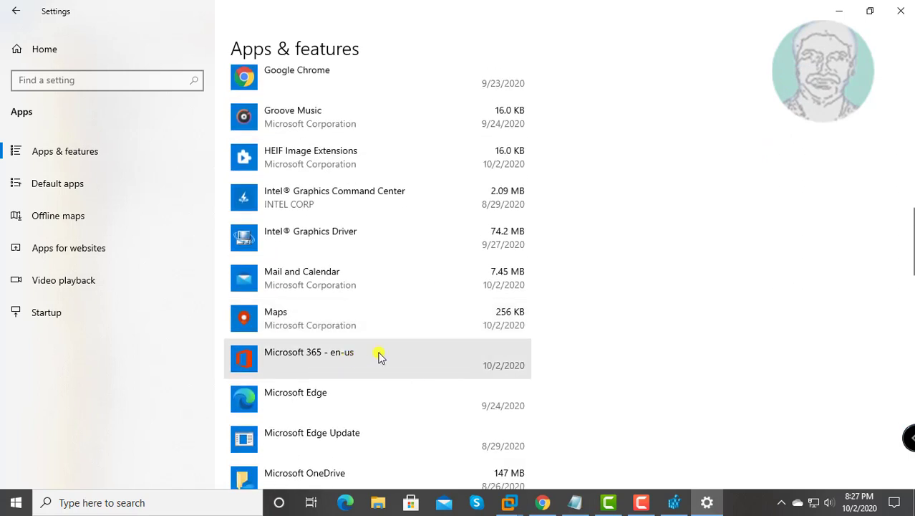
left_click(354, 353)
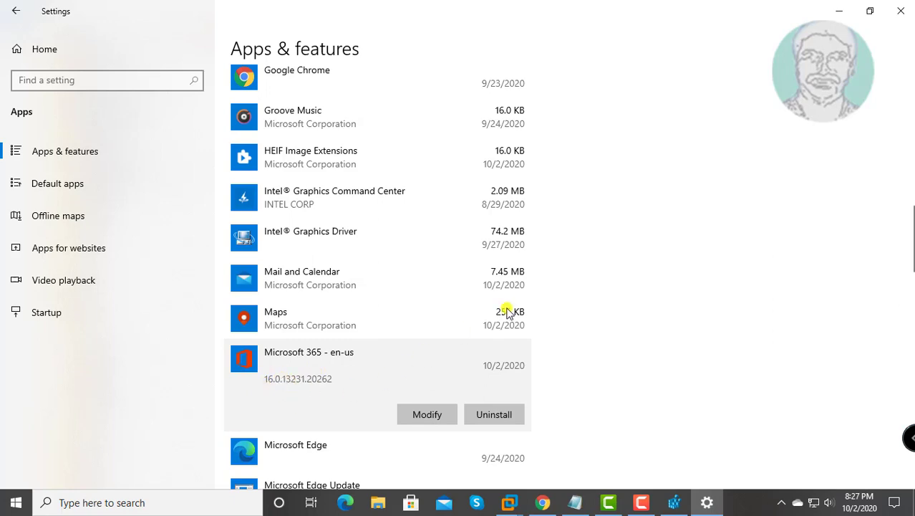
left_click(901, 10)
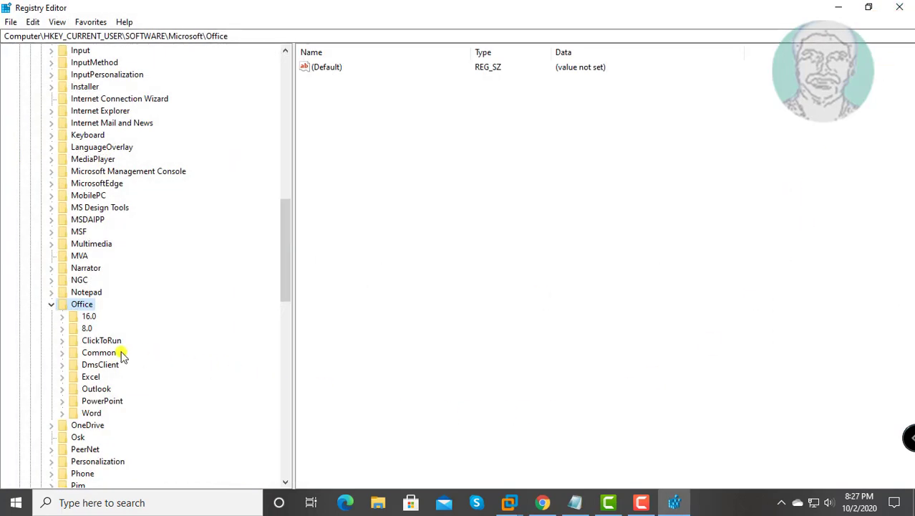
Expand Office > 16.0 > Common and select the Open Find key.
left_click(84, 317)
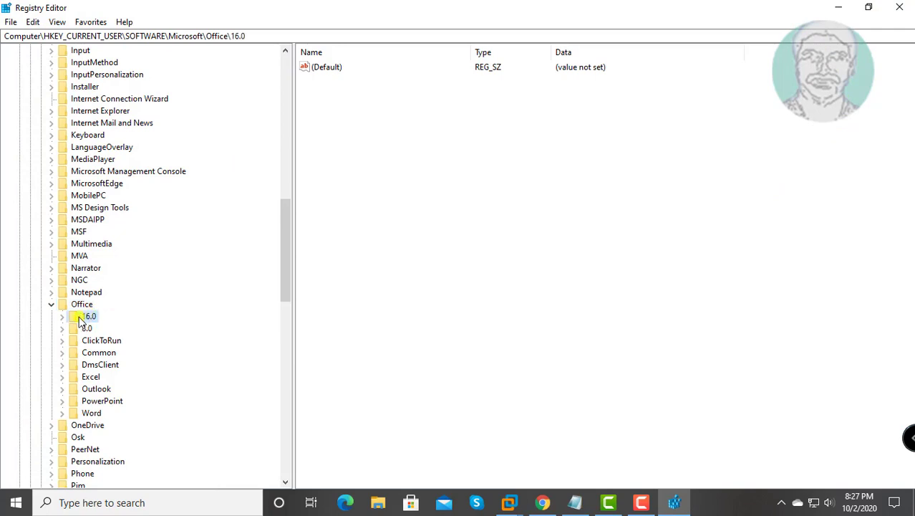
left_click(63, 318)
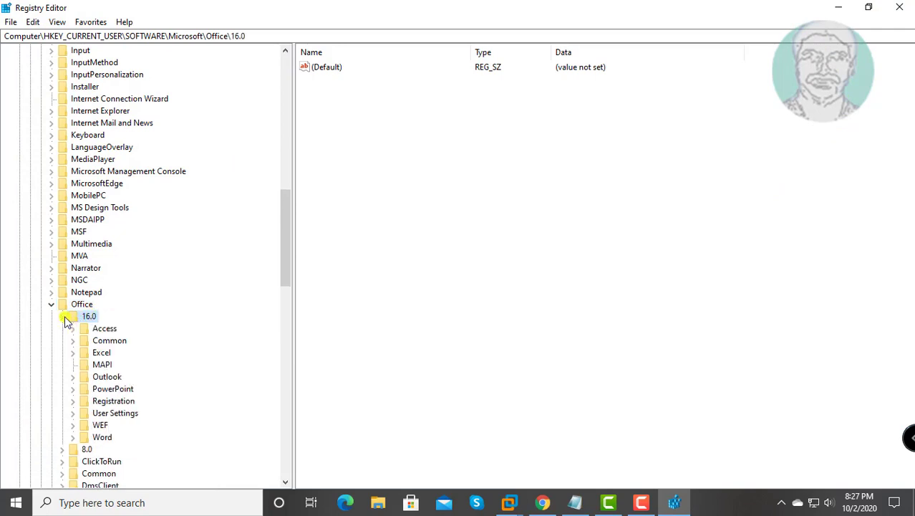
left_click(107, 341)
left_click(73, 341)
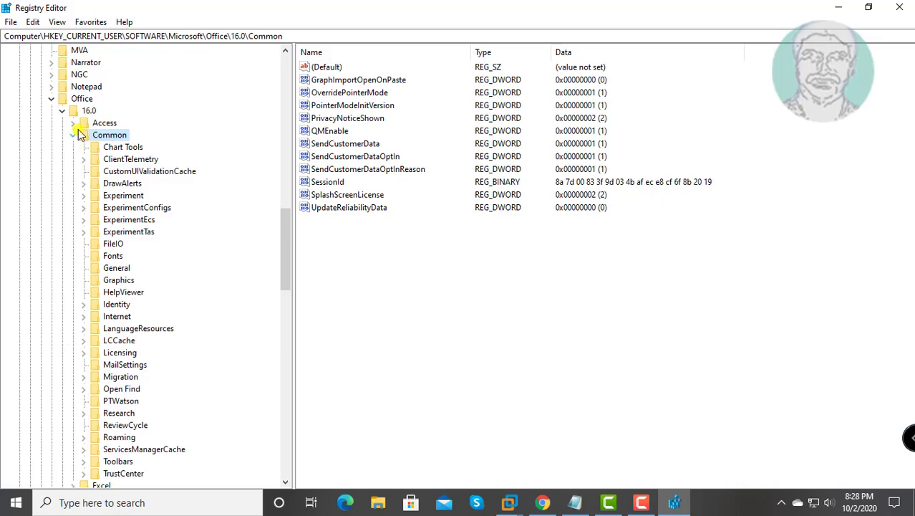
left_click(118, 390)
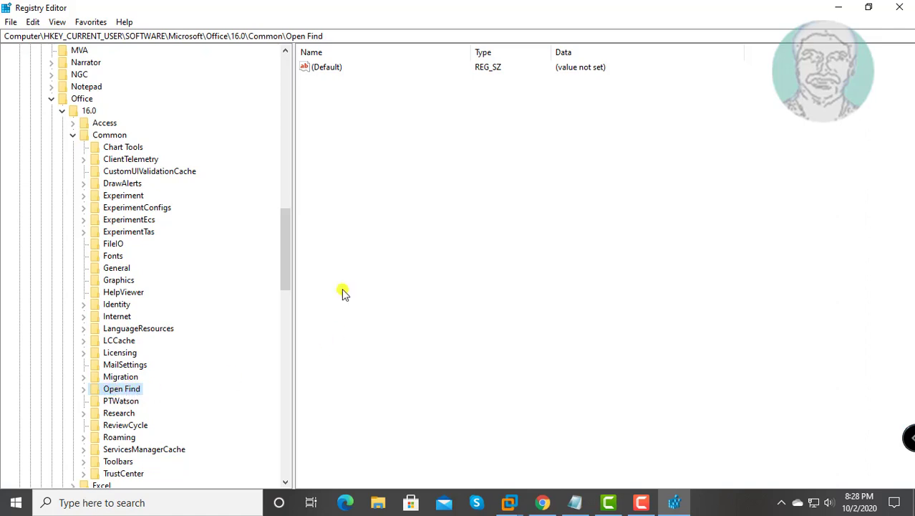
Add a new DWORD (32-bit) value named EnableShellDataCaching to the Open Find key.
right_click(381, 122)
mouse_move(405, 139)
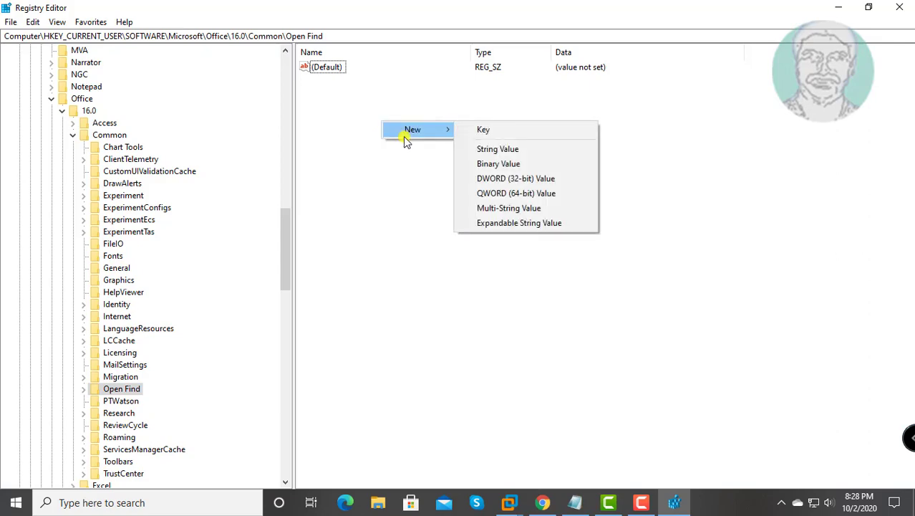
left_click(522, 179)
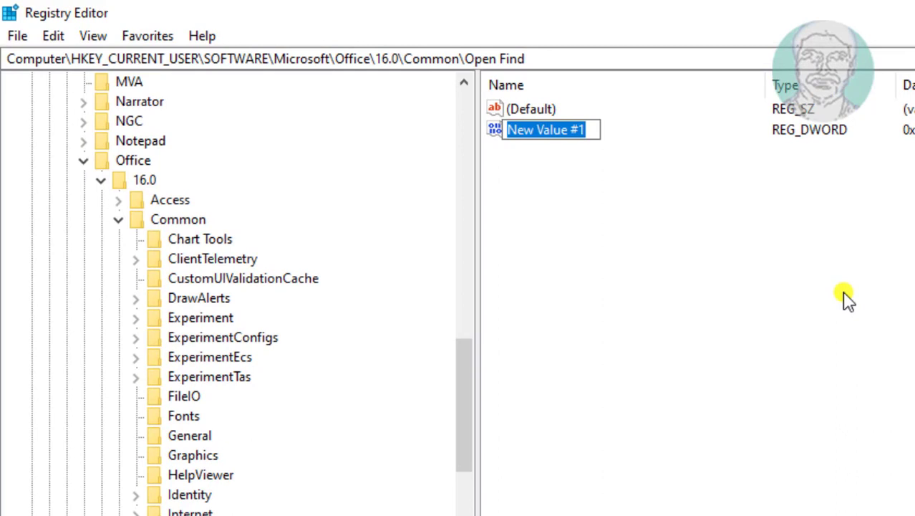
type("Enabl")
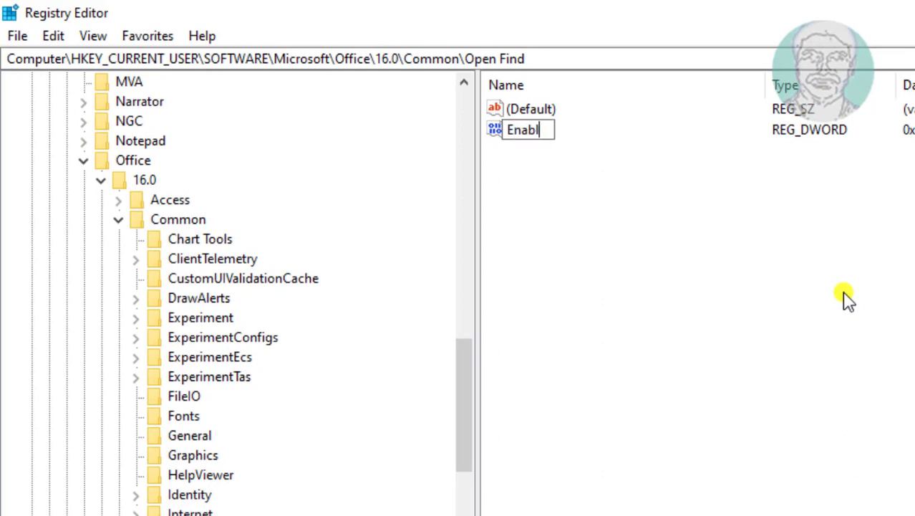
type("eShe")
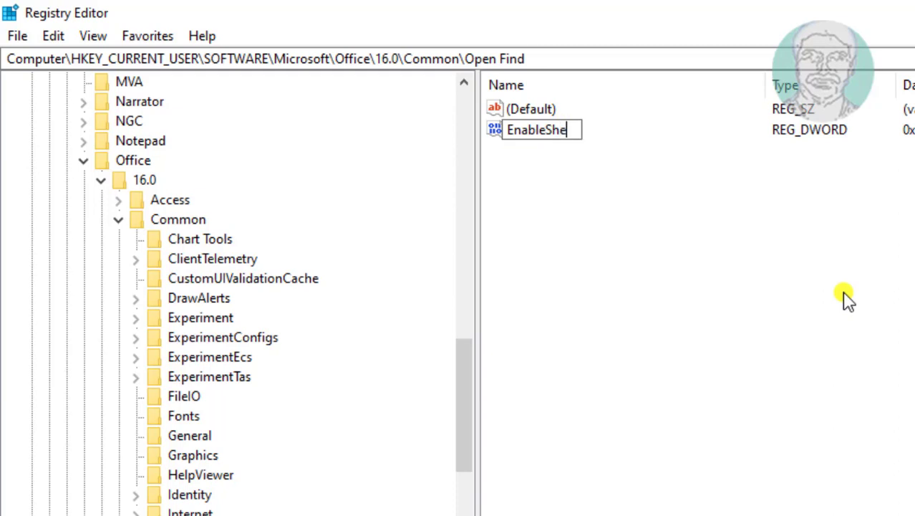
type("llDataC")
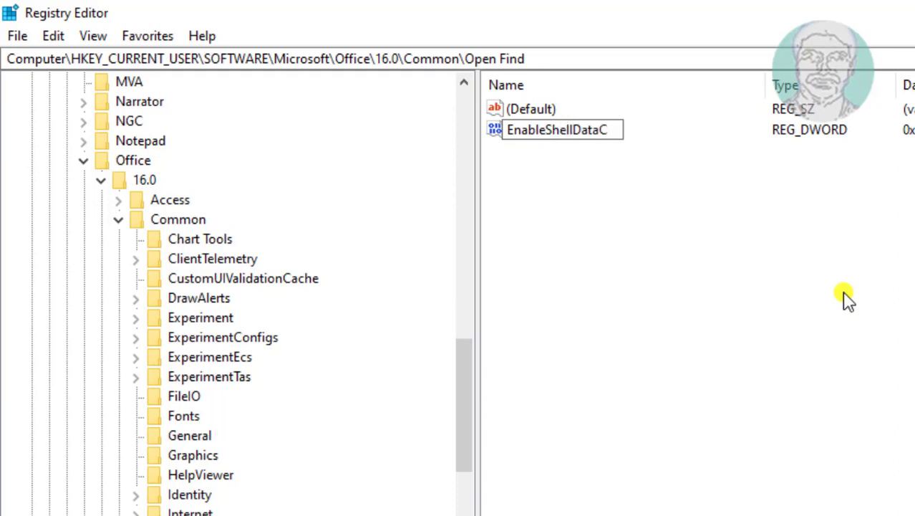
type("aching")
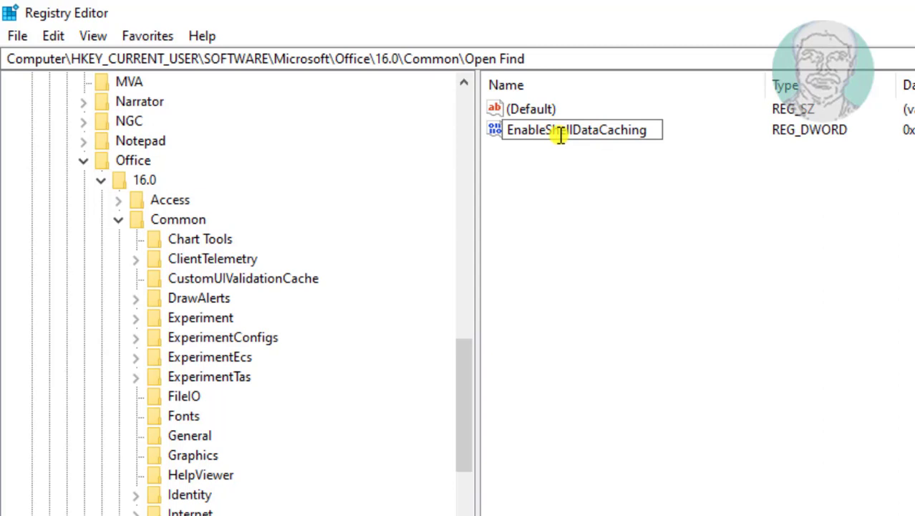
key("Return")
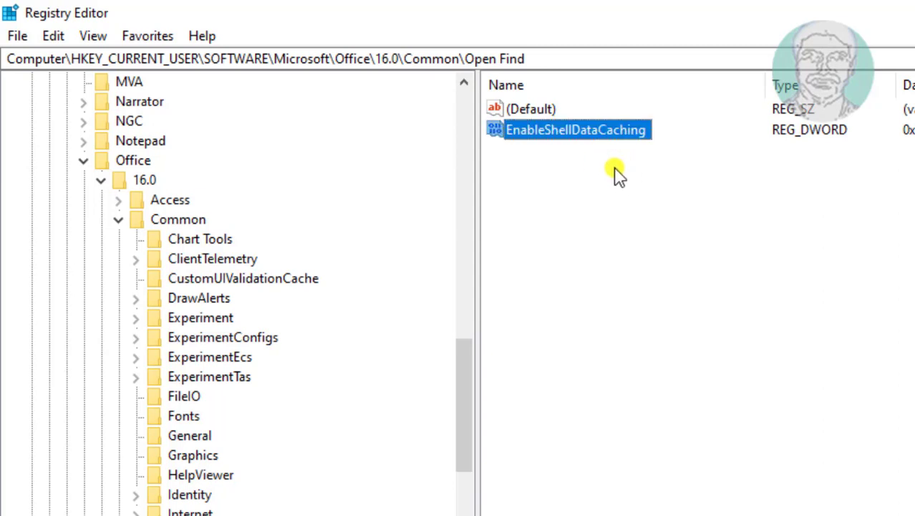
Set EnableShellDataCaching's value data to 1.
double_click(568, 139)
type("1")
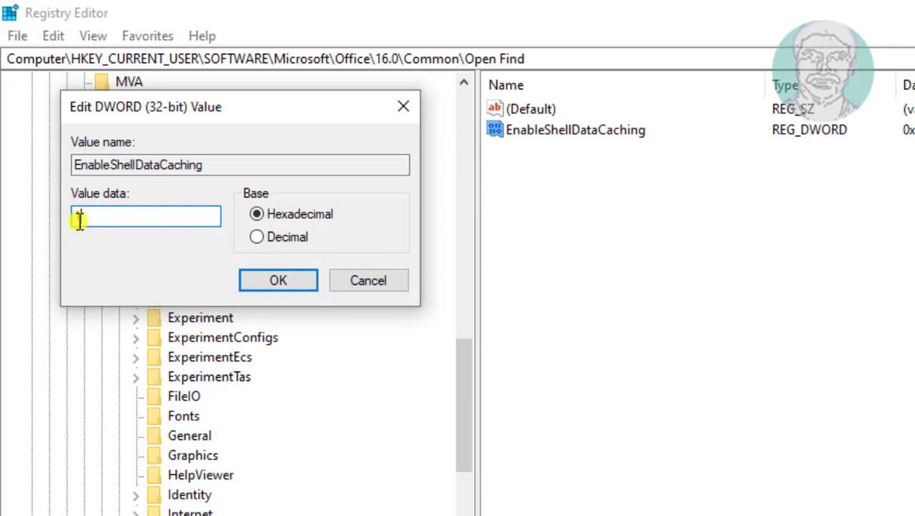
left_click(299, 282)
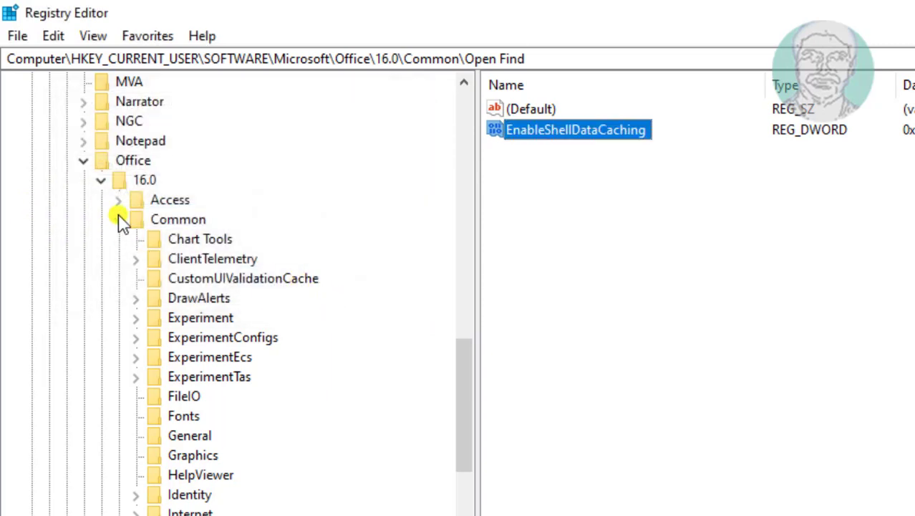
Collapse the registry tree back to HKEY_CURRENT_USER and close Registry Editor.
left_click(118, 219)
left_click(101, 179)
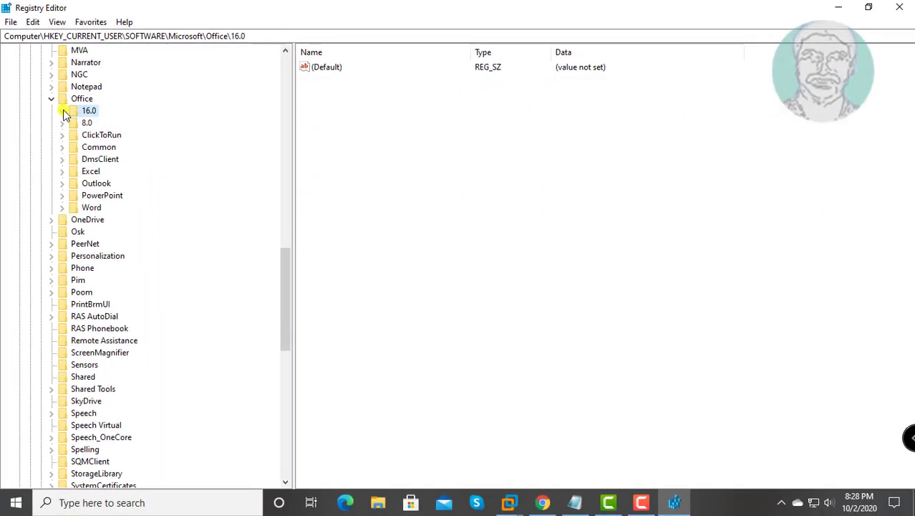
left_click(83, 160)
left_click_drag(284, 305, 272, 141)
left_click(40, 304)
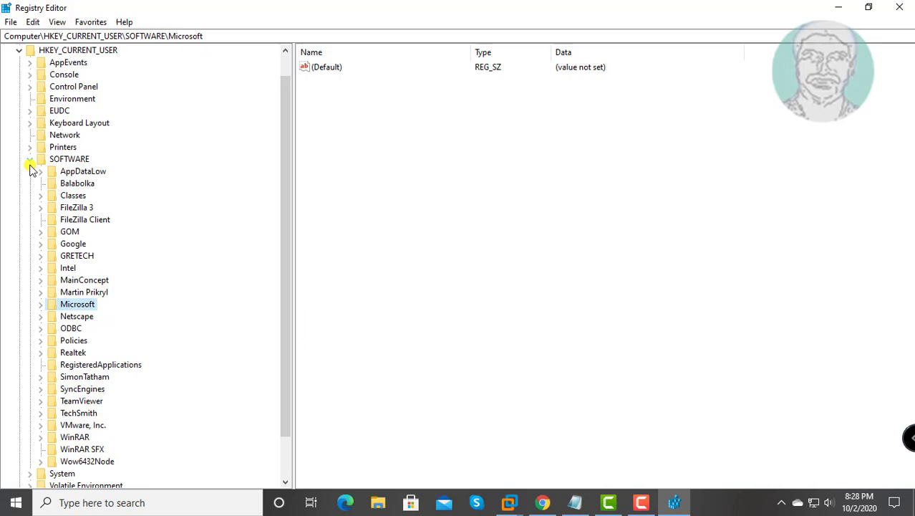
left_click(29, 160)
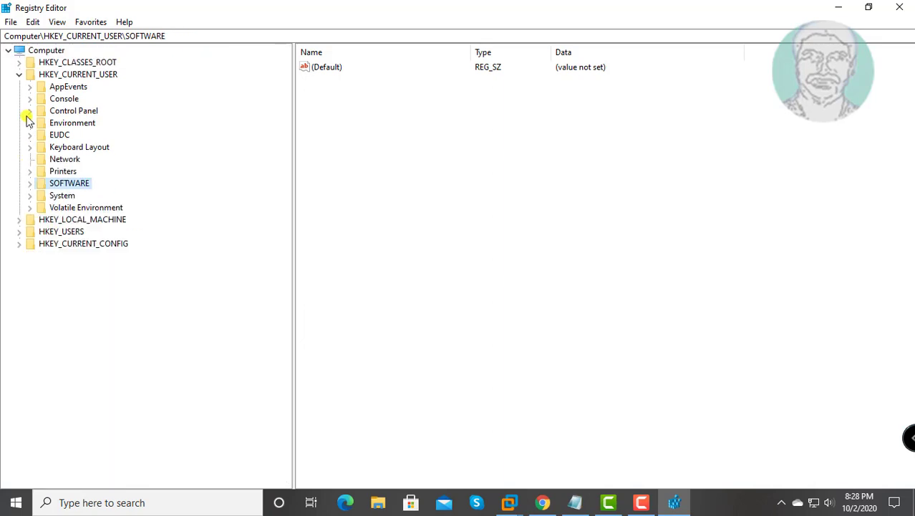
left_click(19, 74)
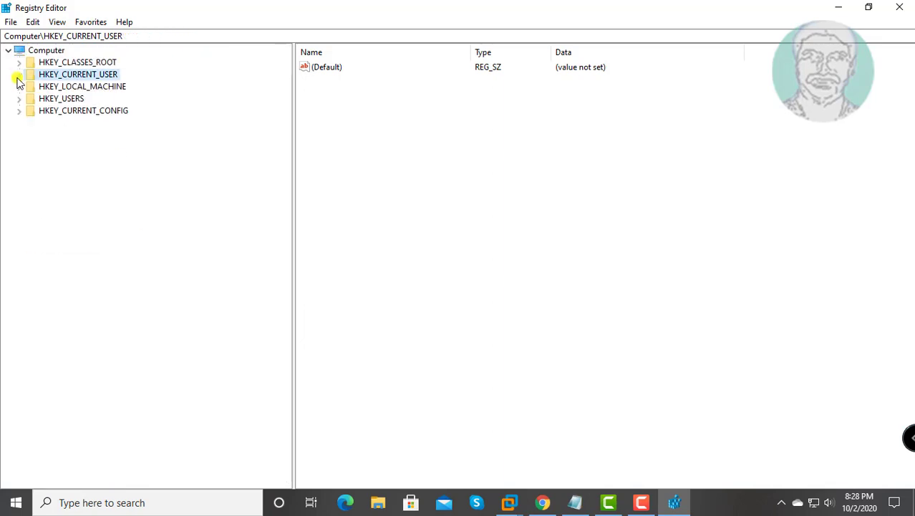
left_click(906, 11)
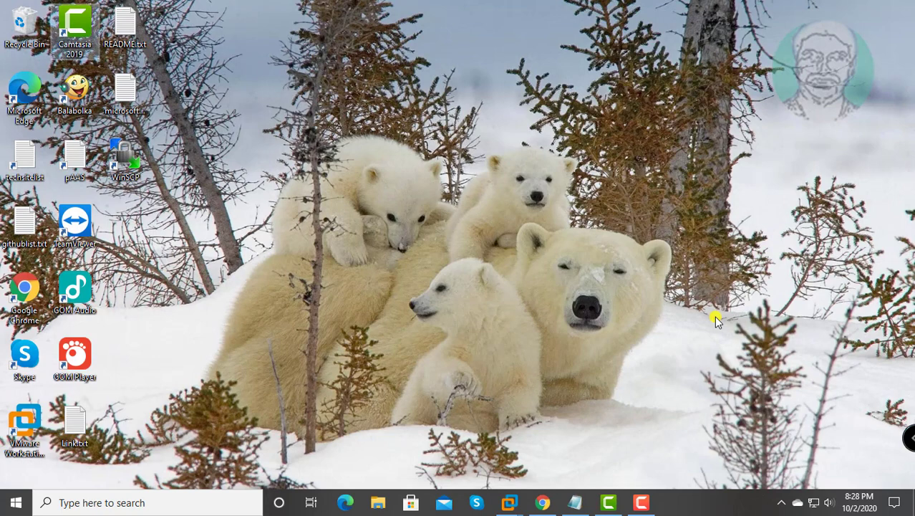
Show the Start menu's power options, then dismiss the menu without restarting.
left_click(22, 503)
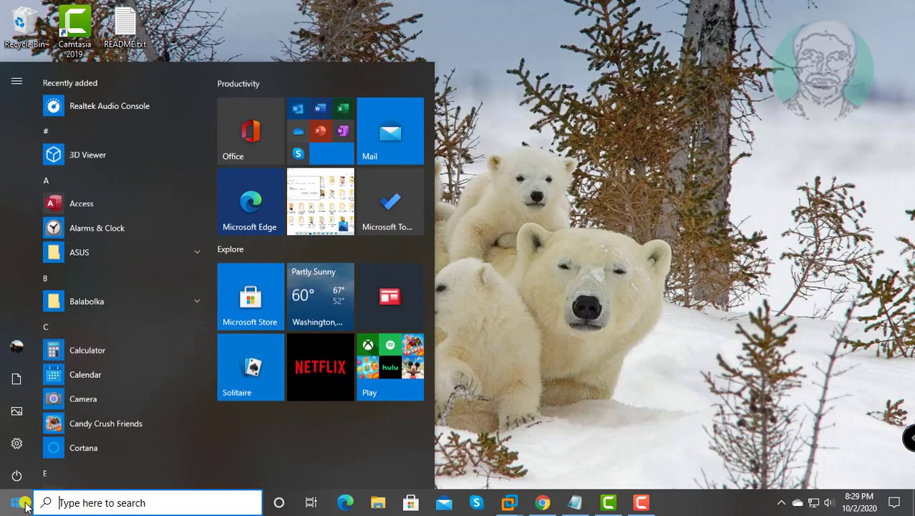
left_click(16, 473)
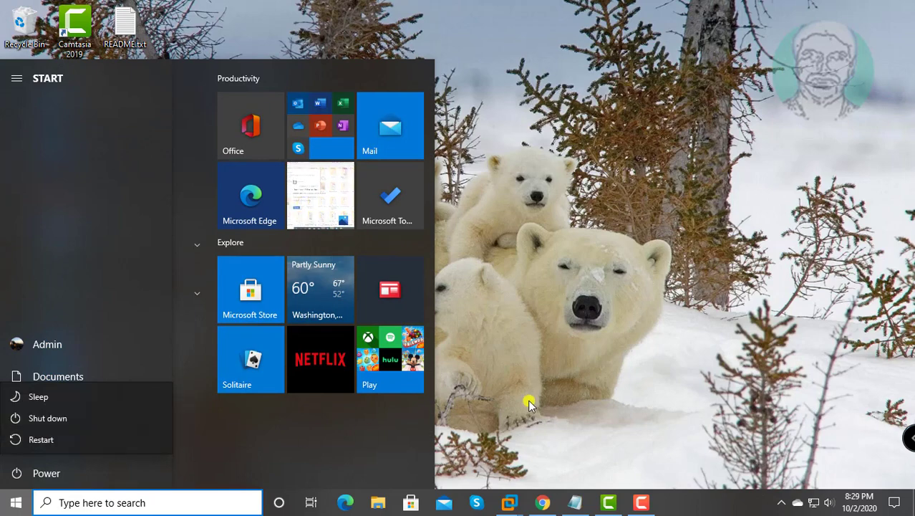
left_click(566, 396)
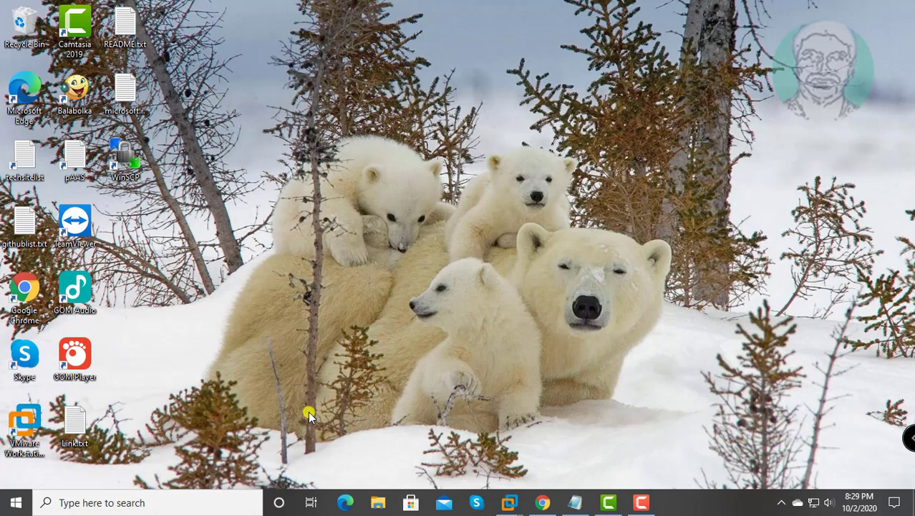
In Settings > Apps, find Microsoft 365 - en-us and choose Modify.
left_click(22, 505)
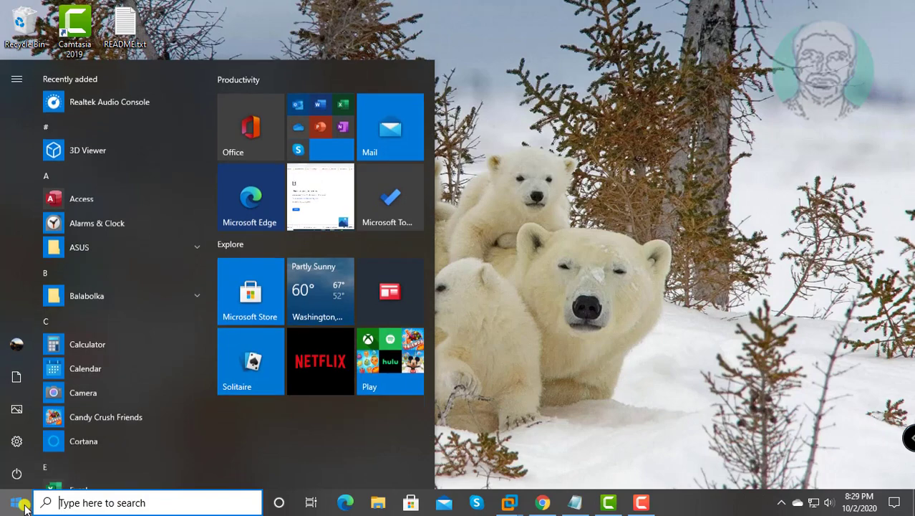
left_click(17, 440)
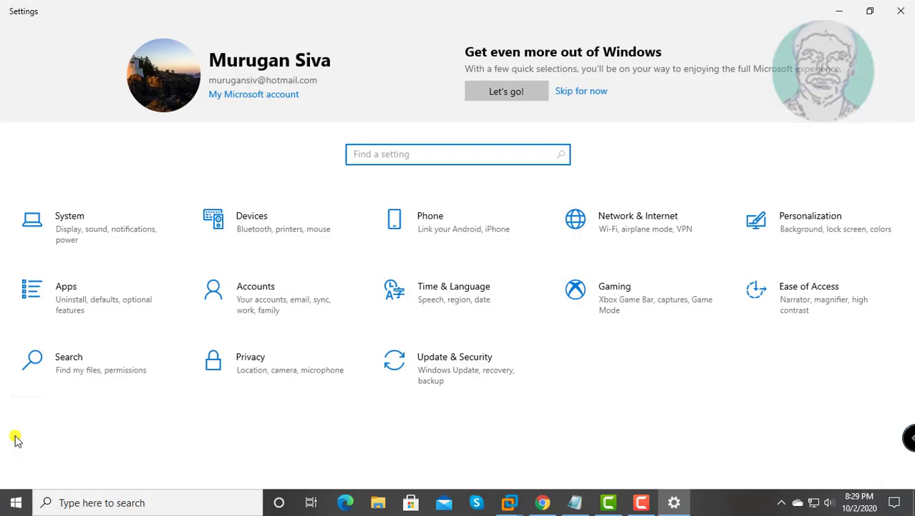
left_click(68, 305)
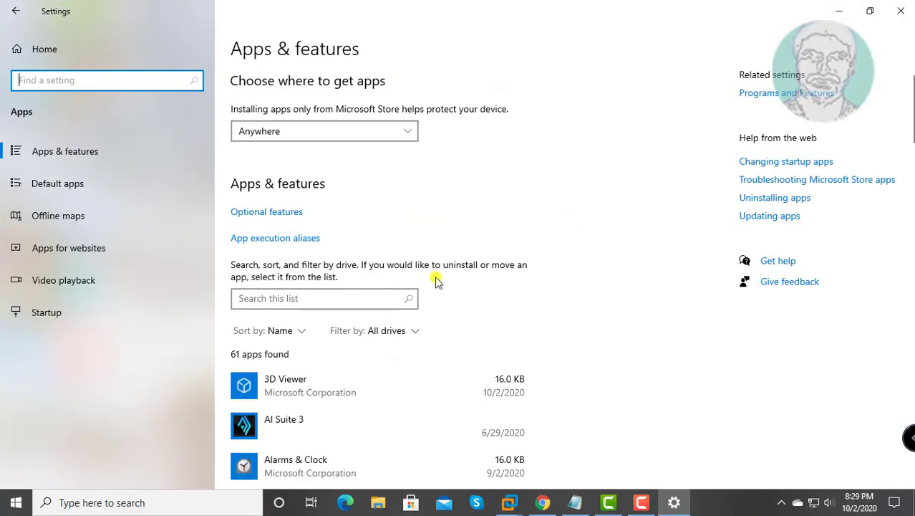
scroll(535, 331, "down", 10)
scroll(541, 358, "down", 2)
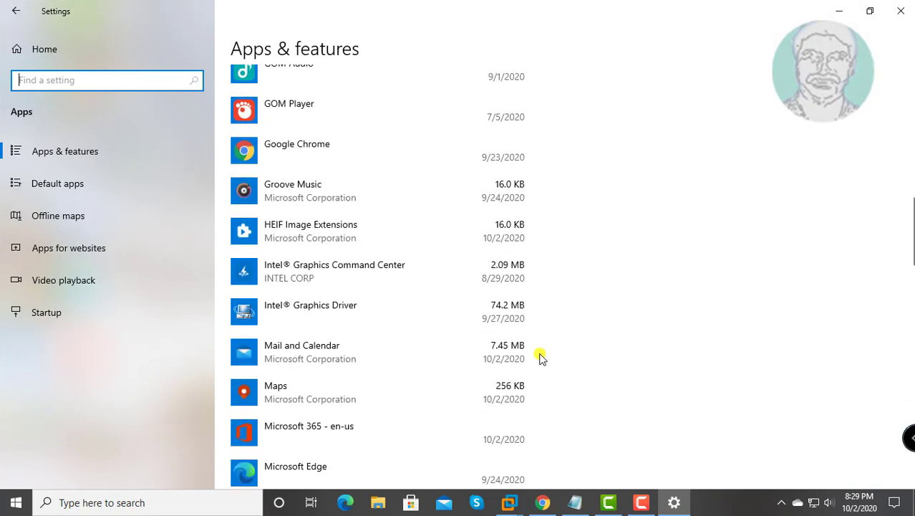
scroll(506, 365, "down", 3)
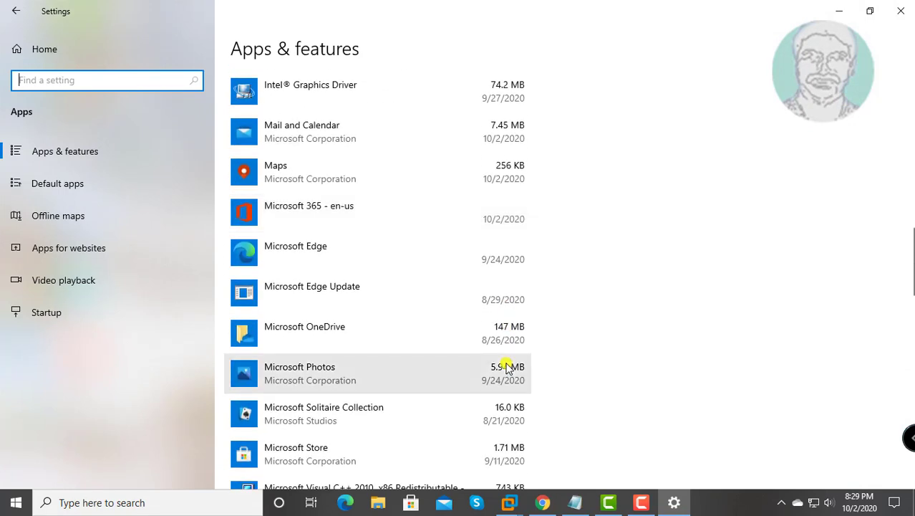
left_click(351, 214)
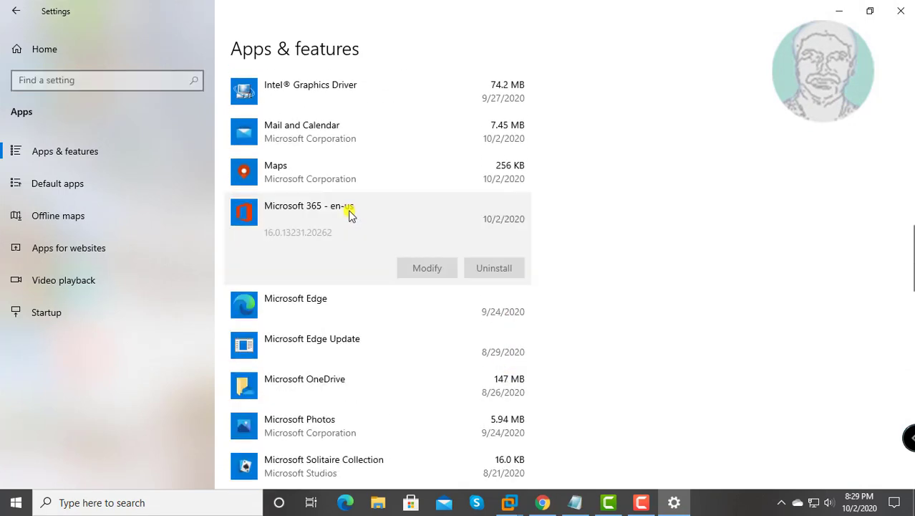
left_click(421, 270)
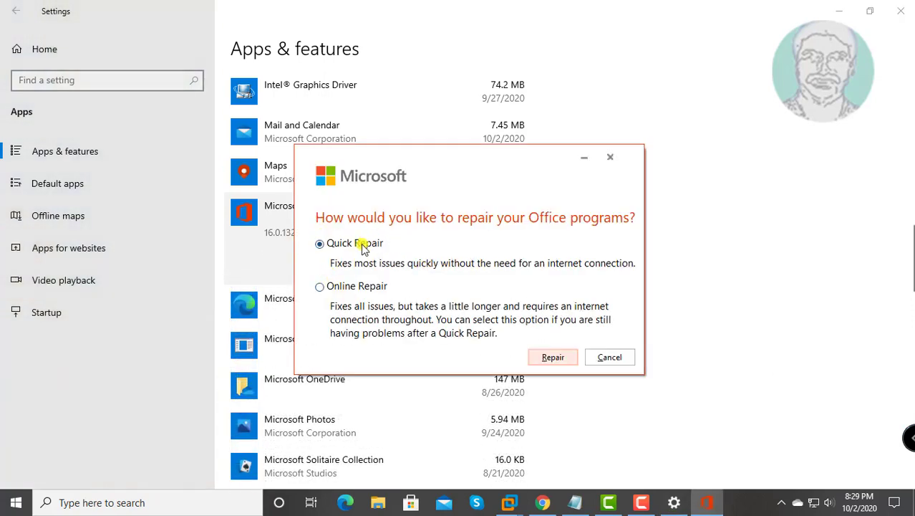
Run and confirm an Office Quick Repair, then close the 'Done repairing!' notice.
left_click(561, 358)
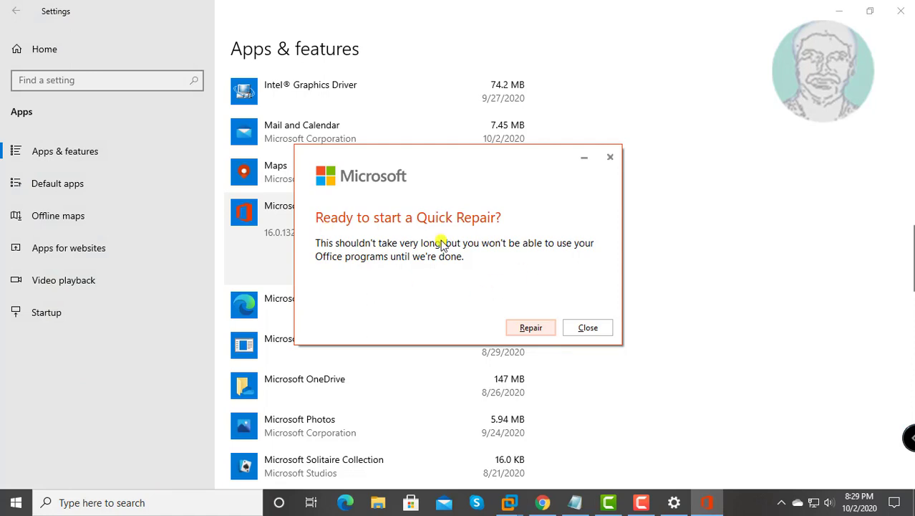
left_click(536, 329)
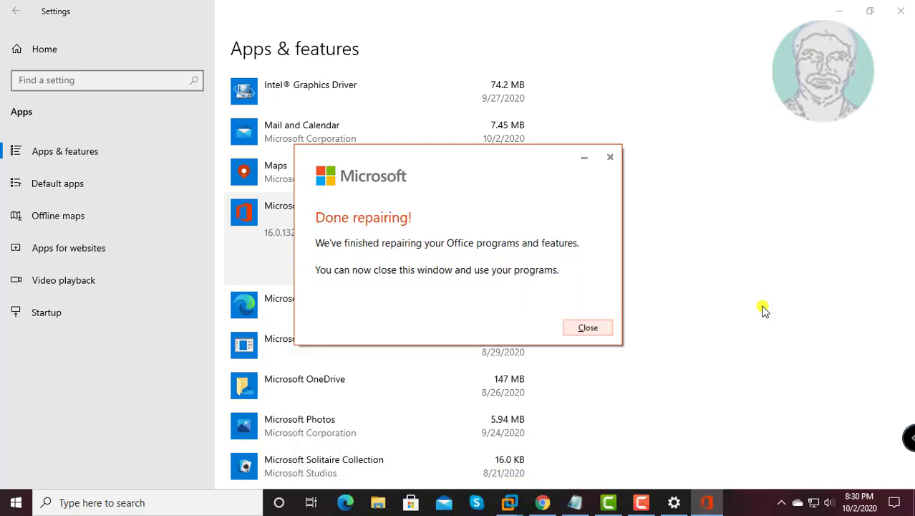
left_click(588, 329)
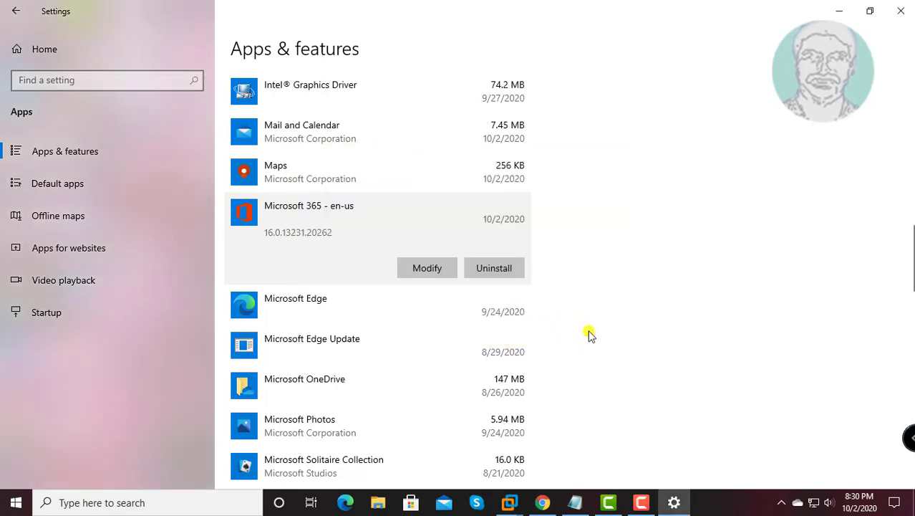
Return Settings to its home page and close the Settings window.
left_click(20, 12)
left_click(901, 11)
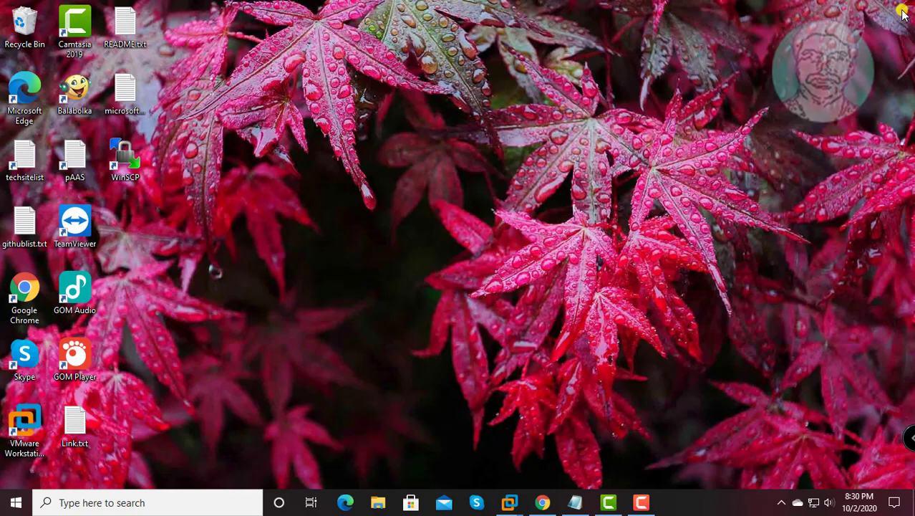